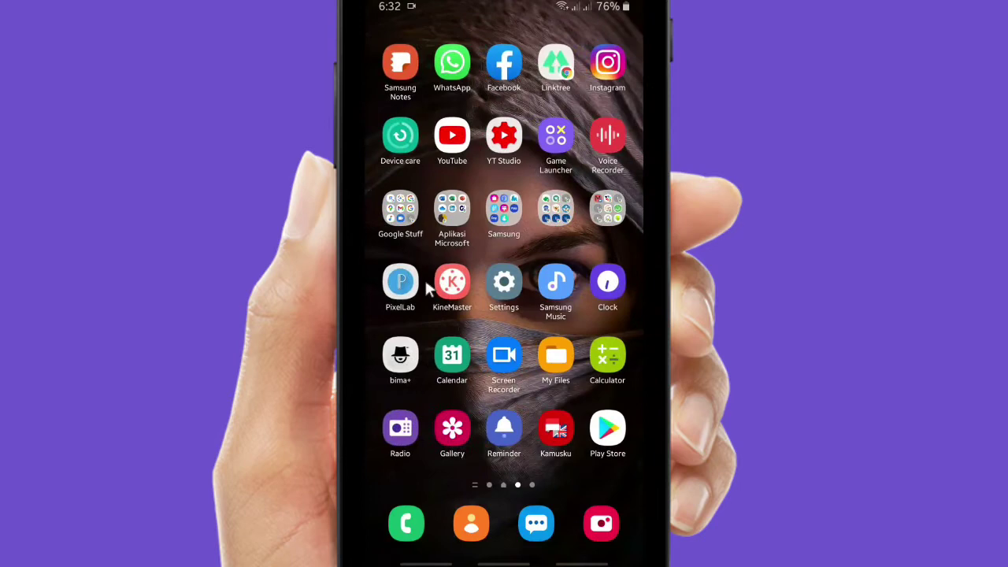
# Step: Launch Facebook and return to the top of the news feed
pyautogui.click(507, 69)
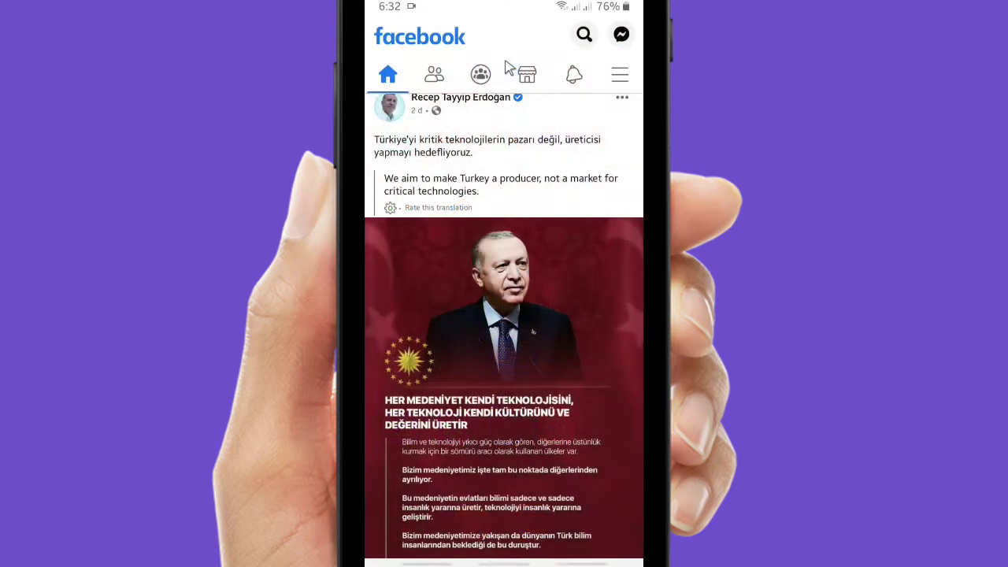
pyautogui.click(388, 74)
pyautogui.click(388, 75)
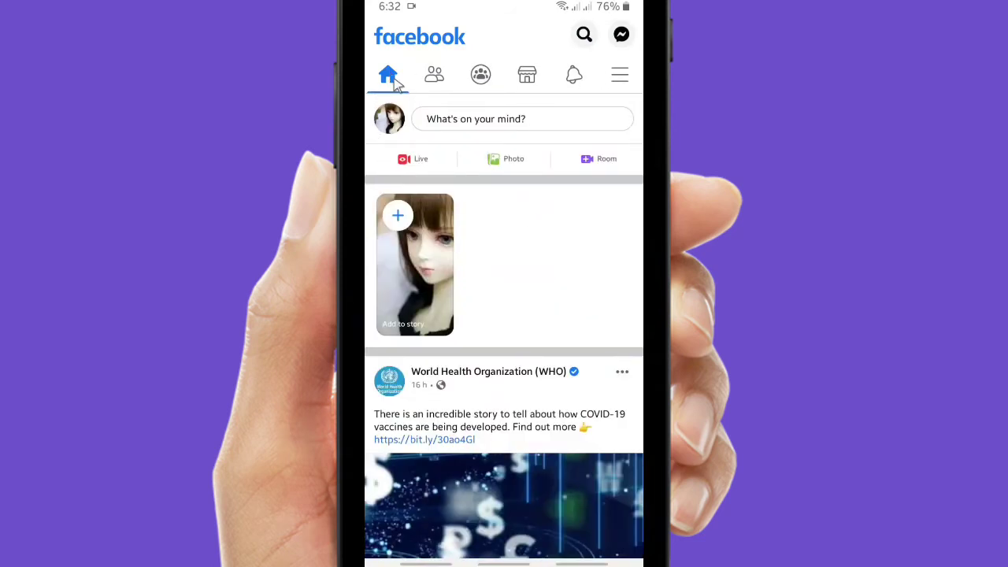
# Step: Open your own profile and scroll down to its public details editing options
pyautogui.click(389, 118)
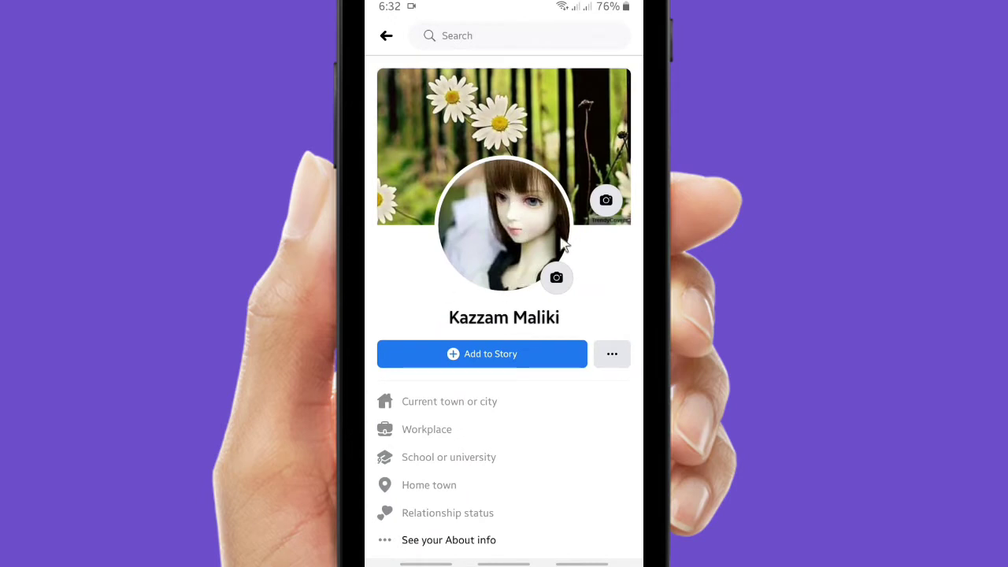
pyautogui.scroll(-2, 490, 422)
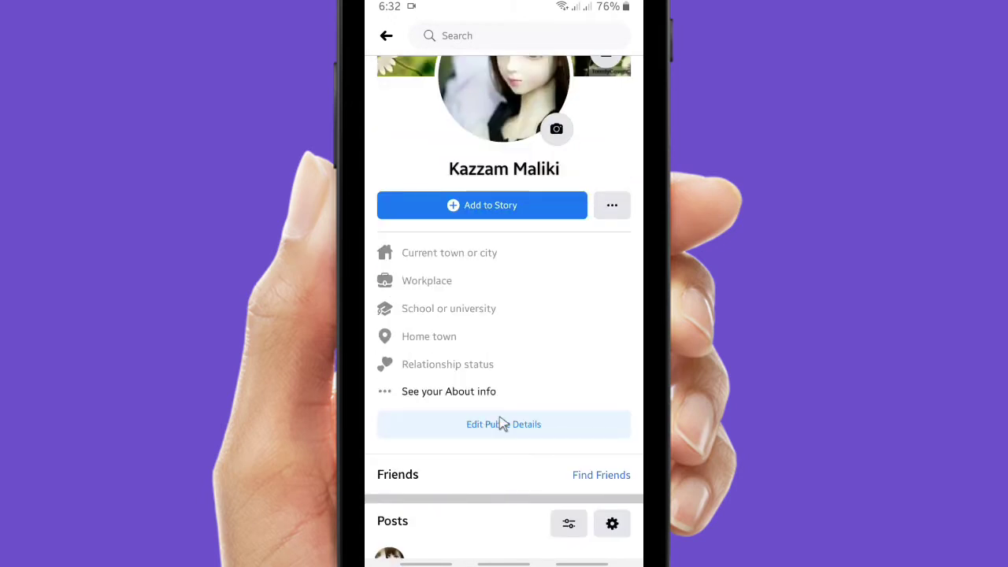
pyautogui.click(612, 206)
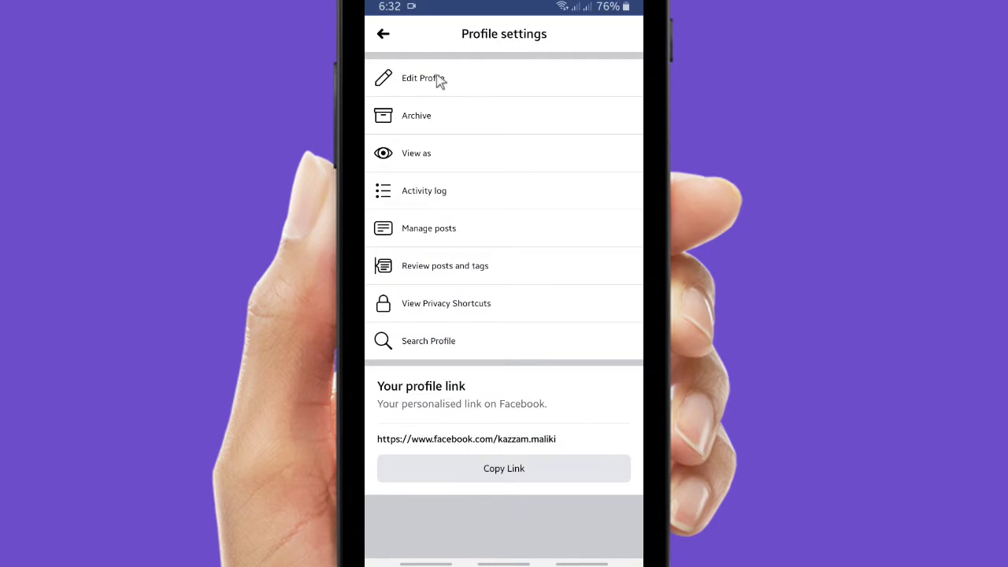
pyautogui.click(383, 33)
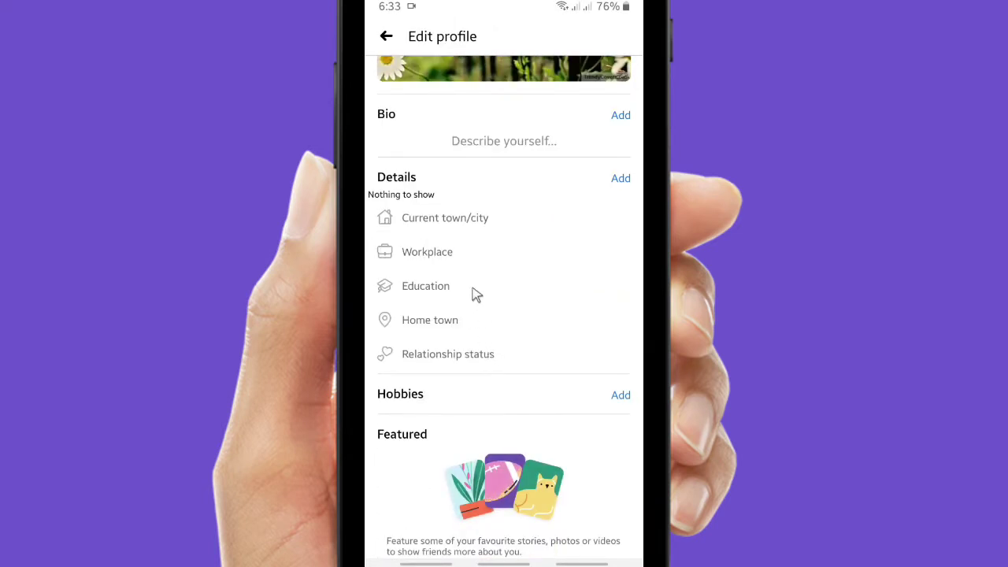
pyautogui.scroll(-3, 463, 281)
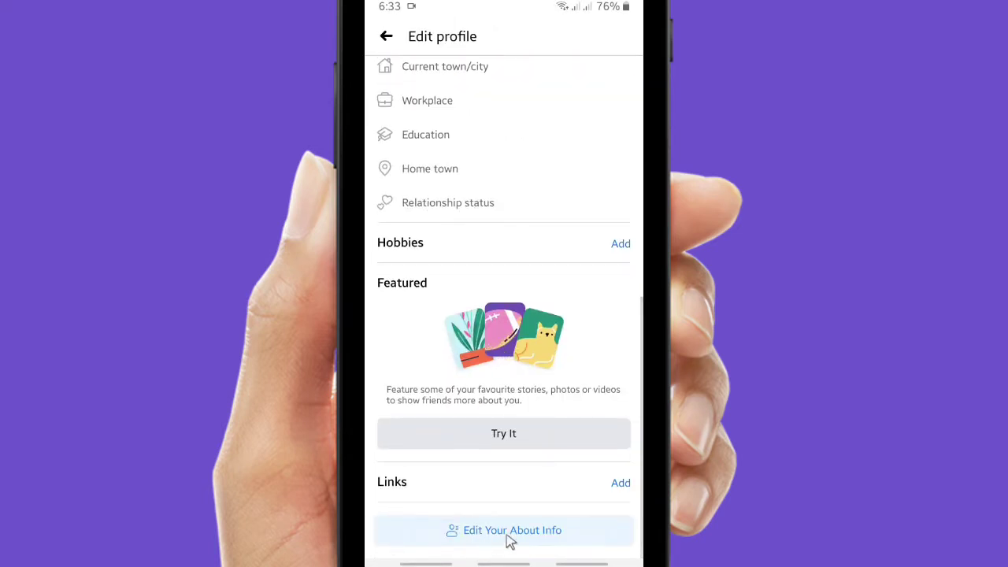
# Step: Open the About info, edit the Contact info section, and go to Manage contact info
pyautogui.click(517, 532)
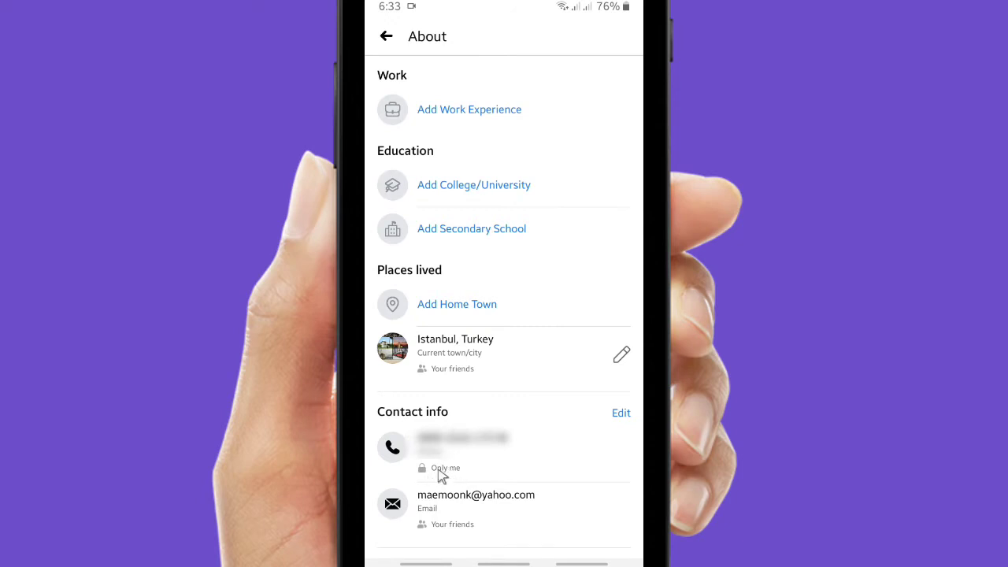
pyautogui.click(621, 414)
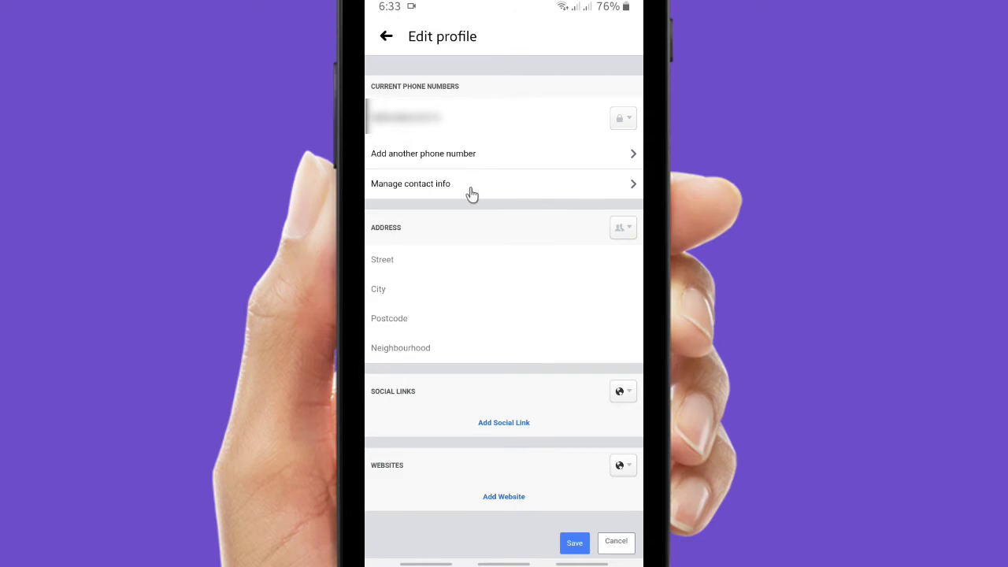
pyautogui.click(418, 186)
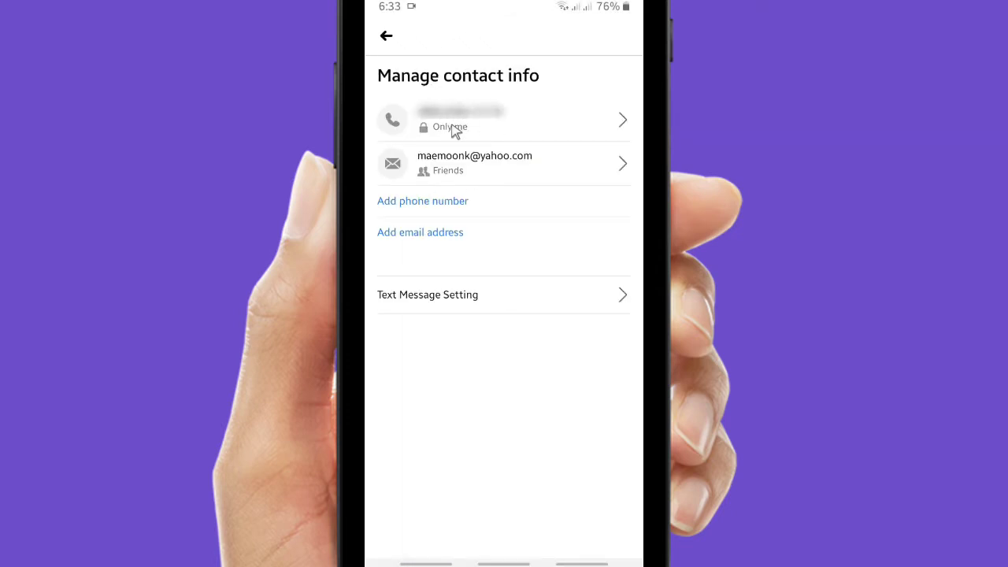
# Step: Remove the old phone number from the account, confirming with the account password
pyautogui.click(625, 123)
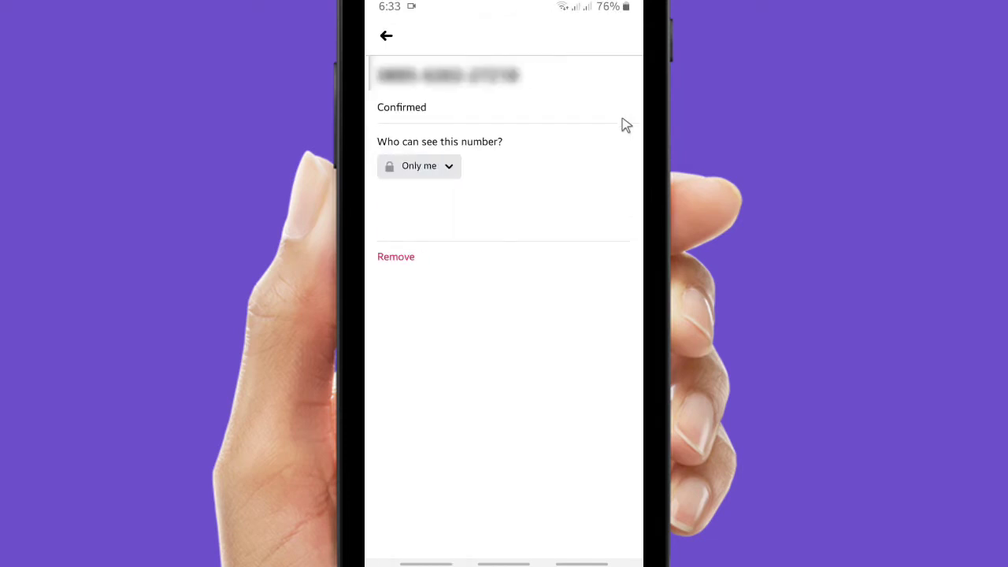
pyautogui.click(398, 257)
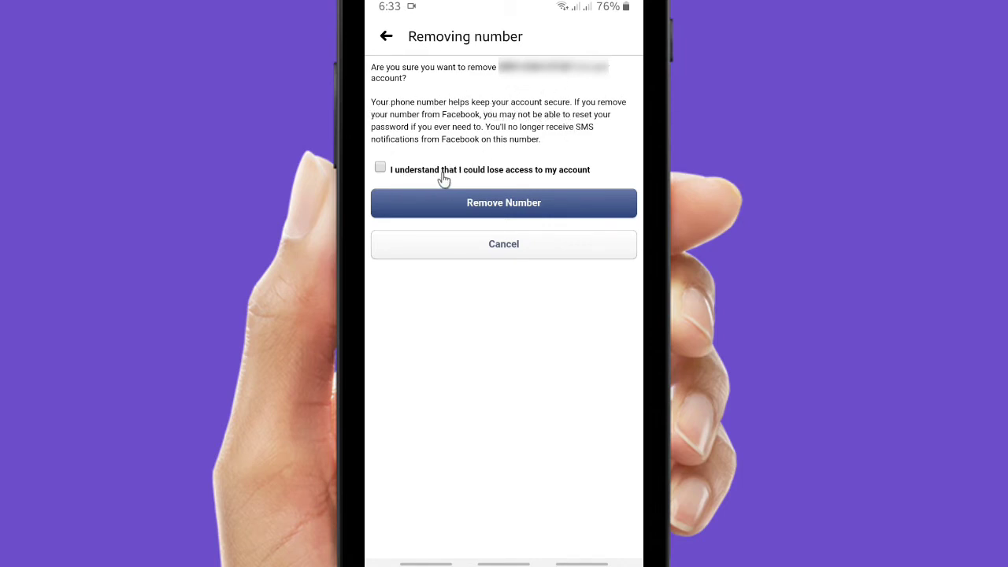
pyautogui.click(494, 205)
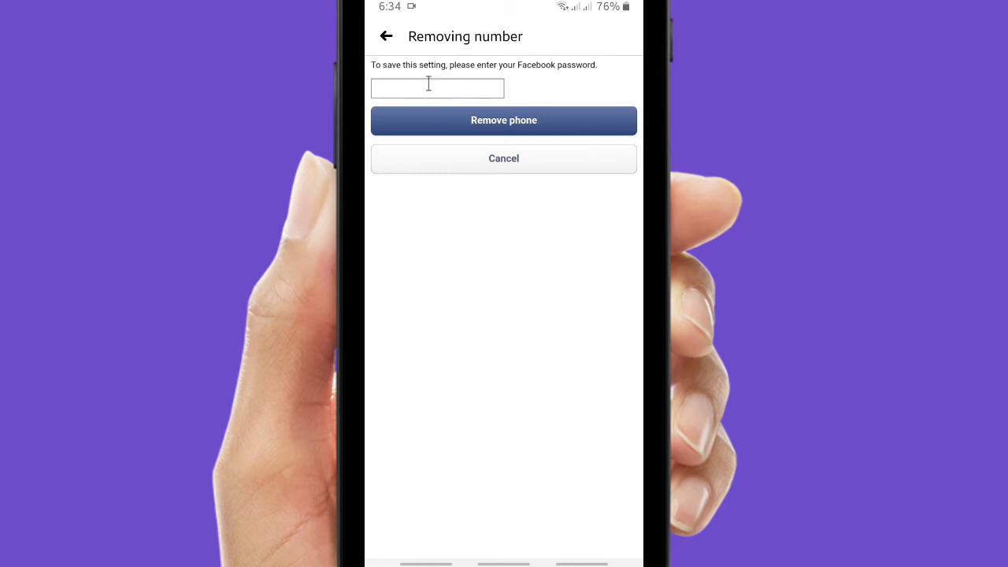
pyautogui.click(421, 90)
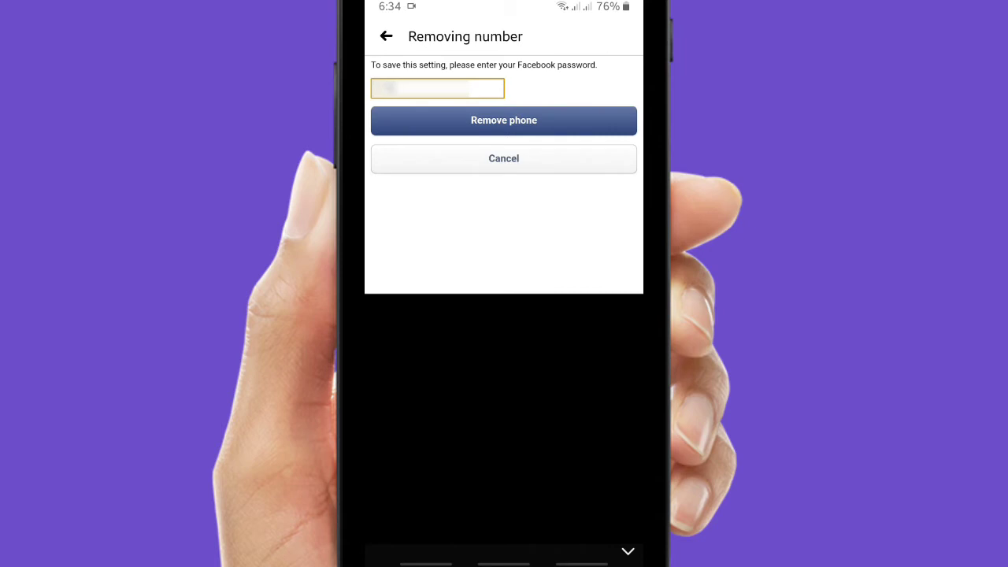
pyautogui.click(502, 122)
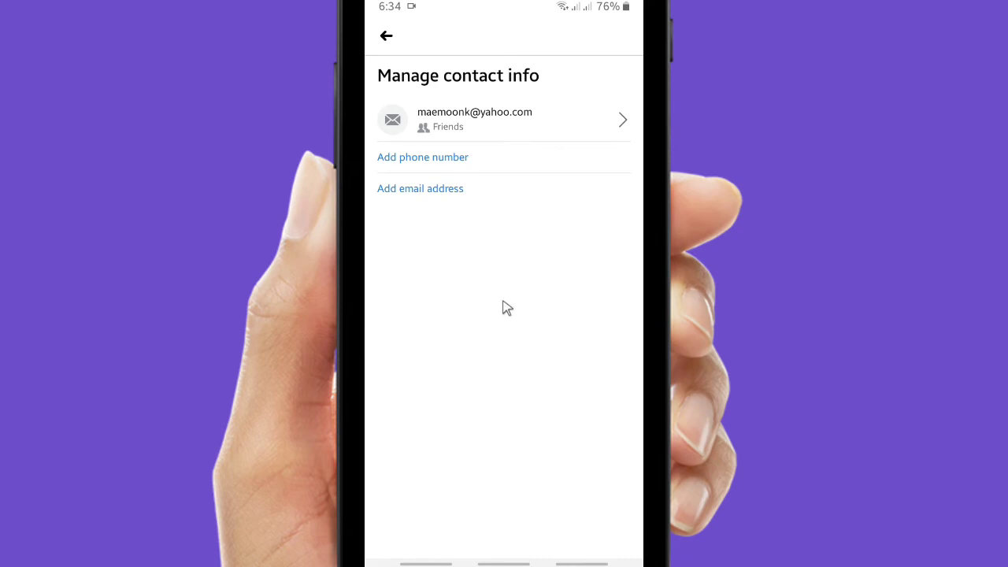
# Step: Add a new mobile phone number and submit it for SMS confirmation
pyautogui.click(443, 162)
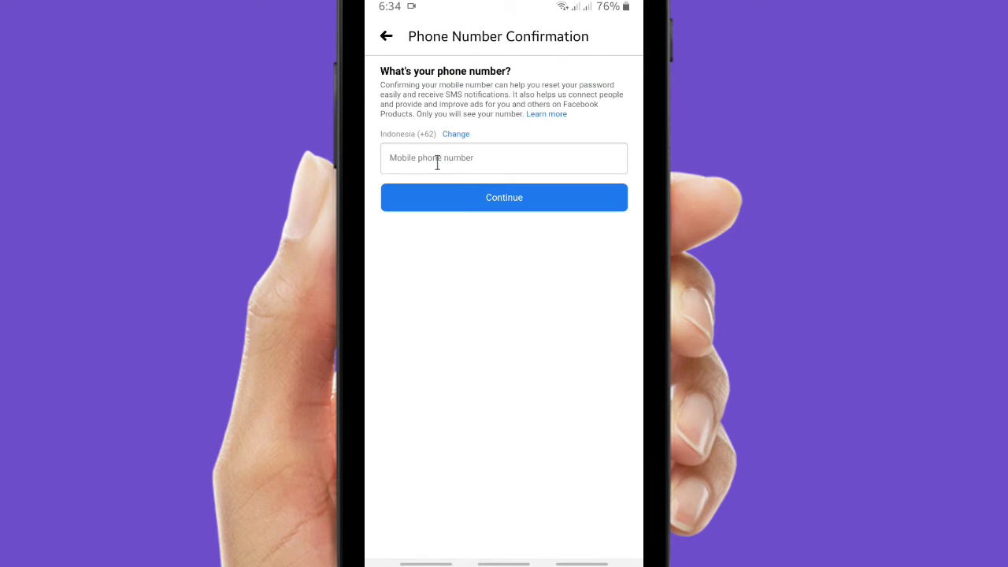
pyautogui.click(423, 163)
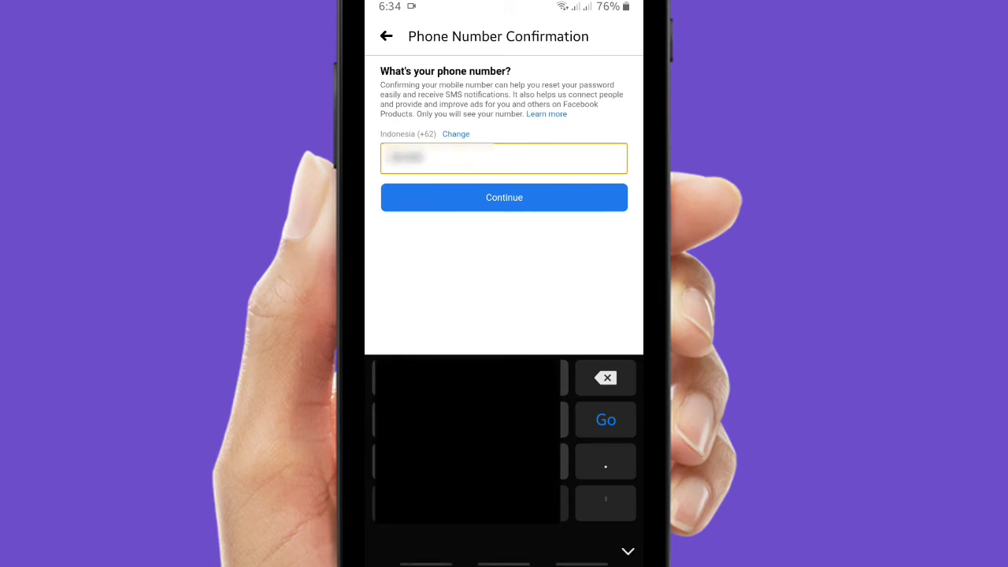
pyautogui.write('12')
pyautogui.click(501, 197)
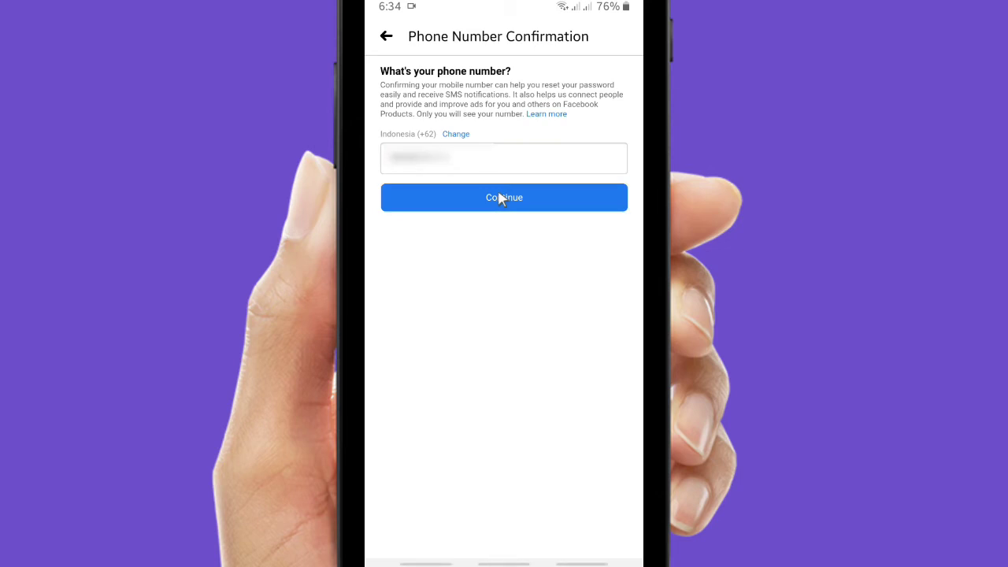
pyautogui.click(500, 198)
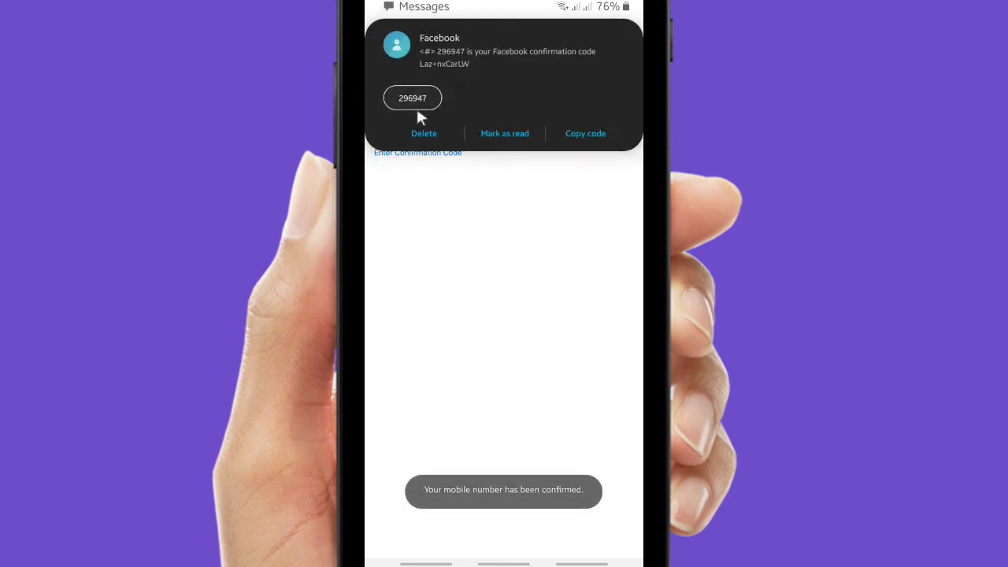
# Step: Copy the SMS confirmation code, enter it, and close the number-added notice
pyautogui.click(413, 98)
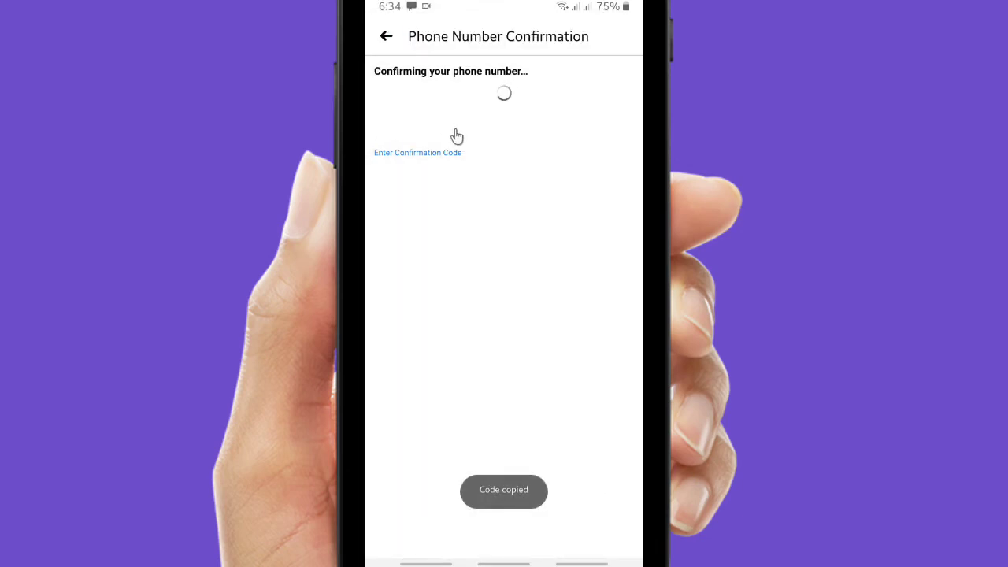
pyautogui.click(421, 154)
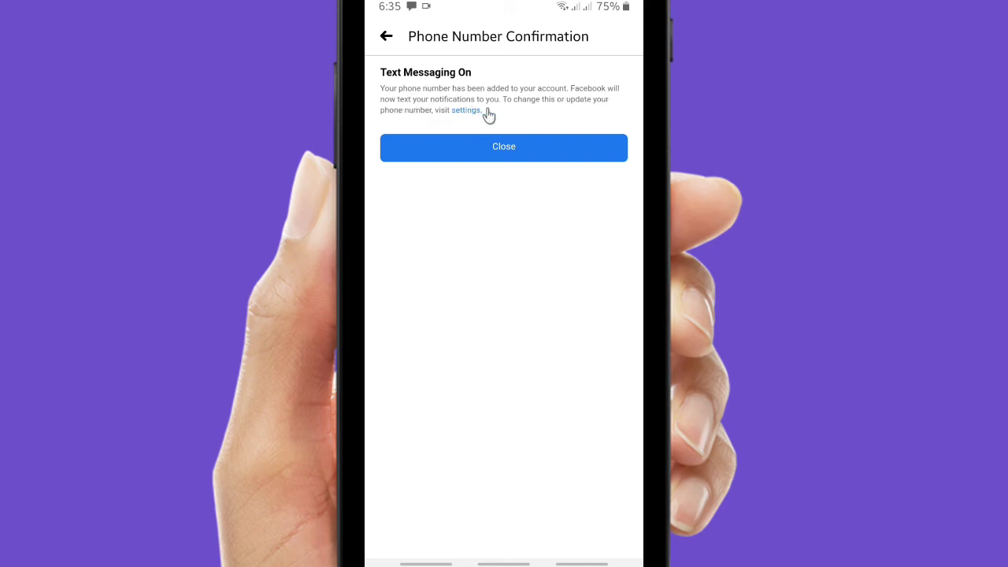
pyautogui.click(520, 152)
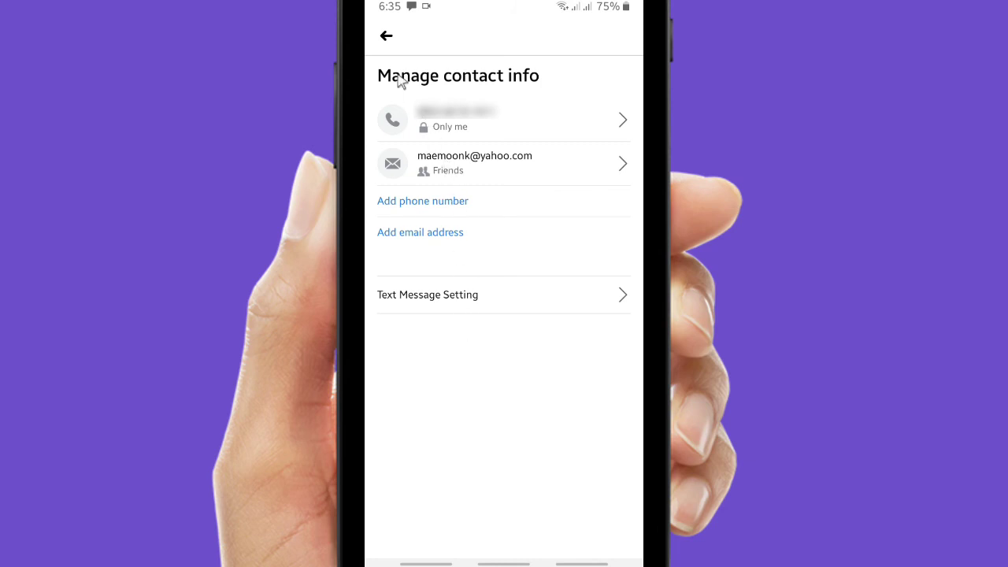
# Step: Back out of Facebook's contact info pages
pyautogui.click(386, 37)
pyautogui.click(387, 37)
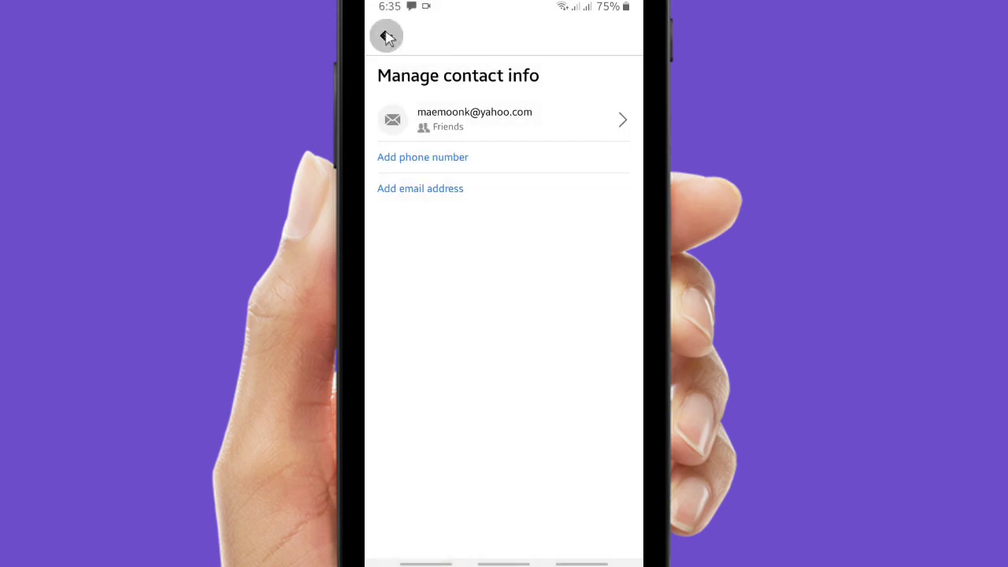
pyautogui.click(387, 37)
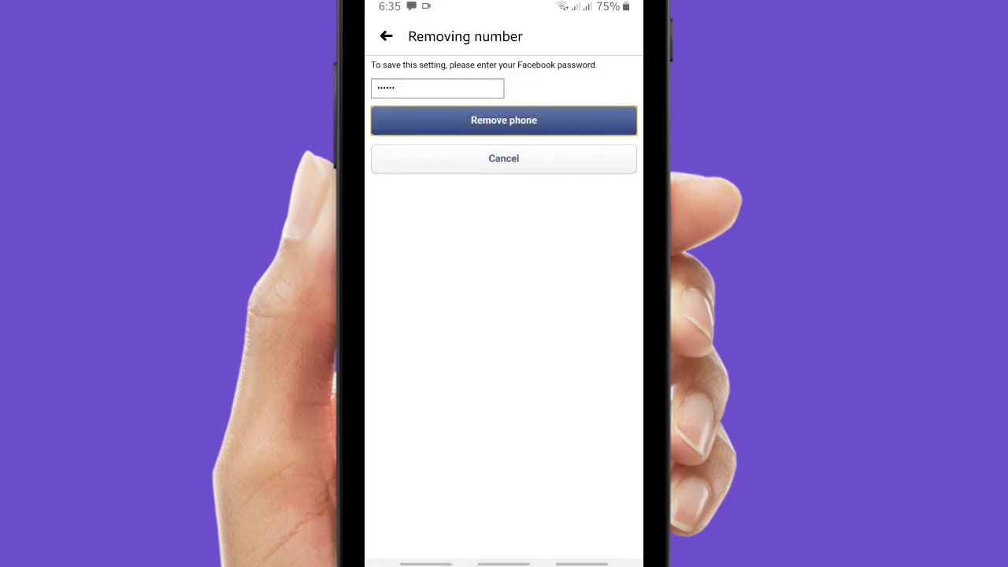
# Step: Clear KineMaster and another app from recent apps, then return to the home screen
pyautogui.moveTo(445, 558); pyautogui.dragTo(494, 284)
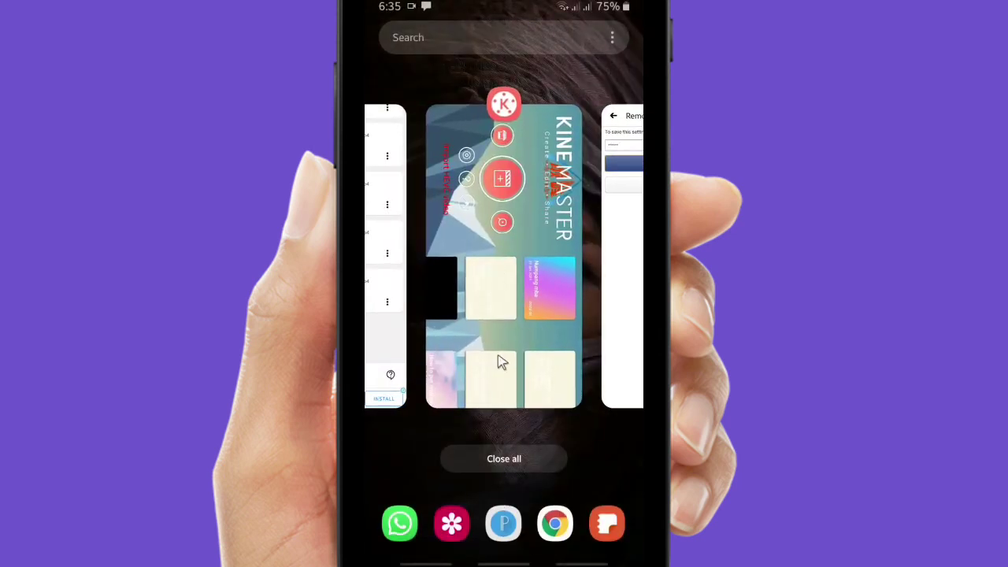
pyautogui.moveTo(499, 360); pyautogui.dragTo(488, 180)
pyautogui.moveTo(507, 351); pyautogui.dragTo(509, 157)
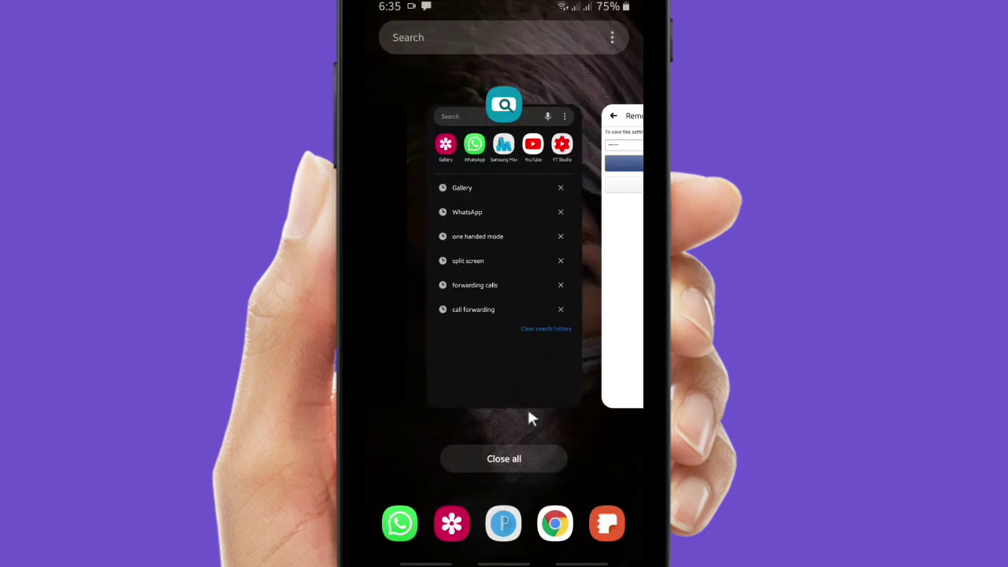
pyautogui.click(477, 61)
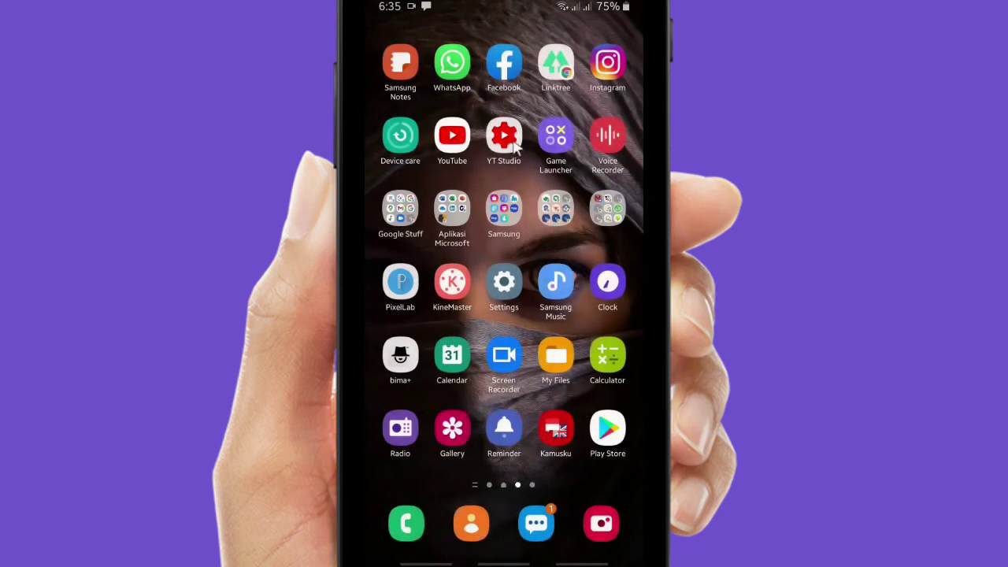